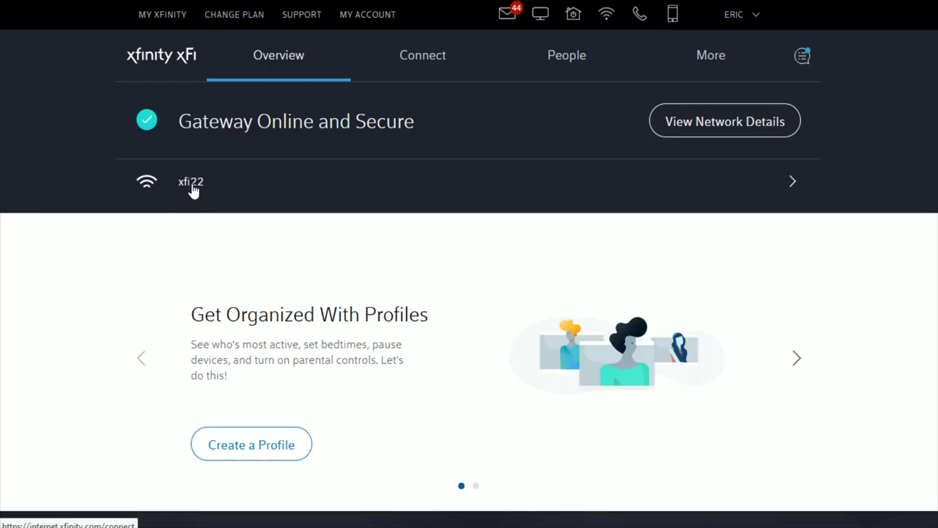
Step: Open the port forwarding page in the advanced settings of the xfi22 network
{"action": "left_click", "coordinate": [192, 189]}
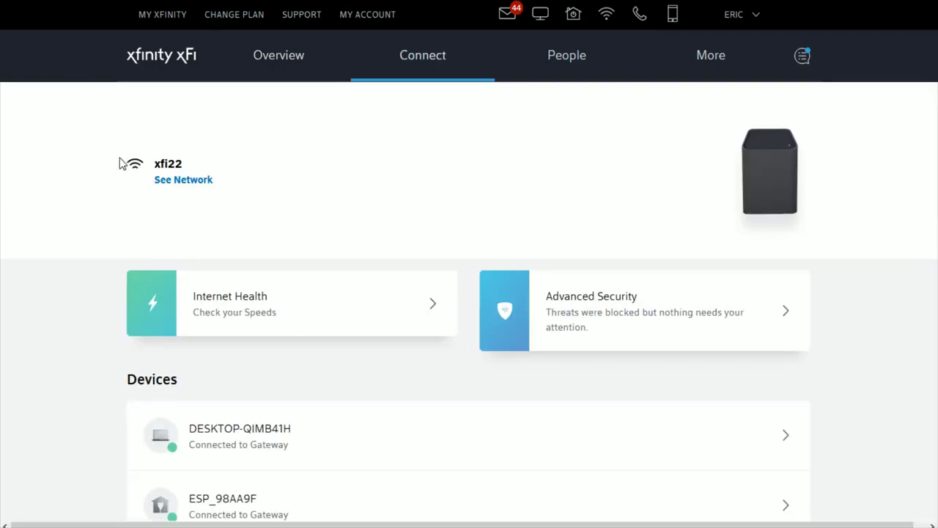
{"action": "left_click", "coordinate": [188, 184]}
{"action": "left_click_drag", "start_coordinate": [132, 303], "coordinate": [188, 305]}
{"action": "left_click", "coordinate": [211, 315]}
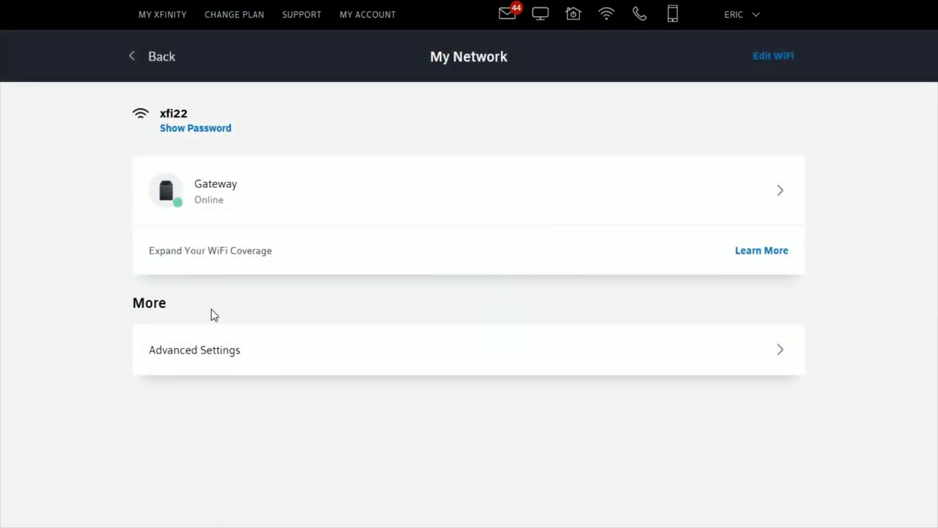
{"action": "left_click", "coordinate": [200, 358]}
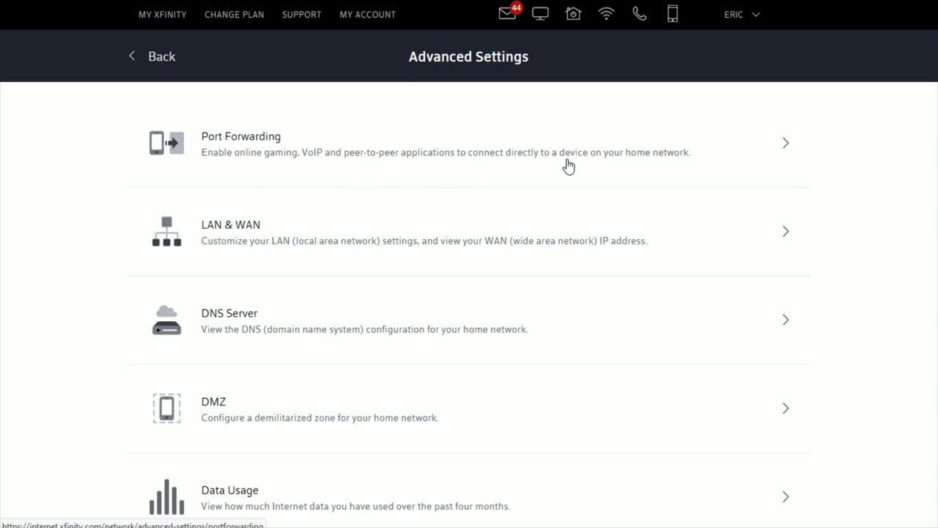
{"action": "left_click", "coordinate": [218, 153]}
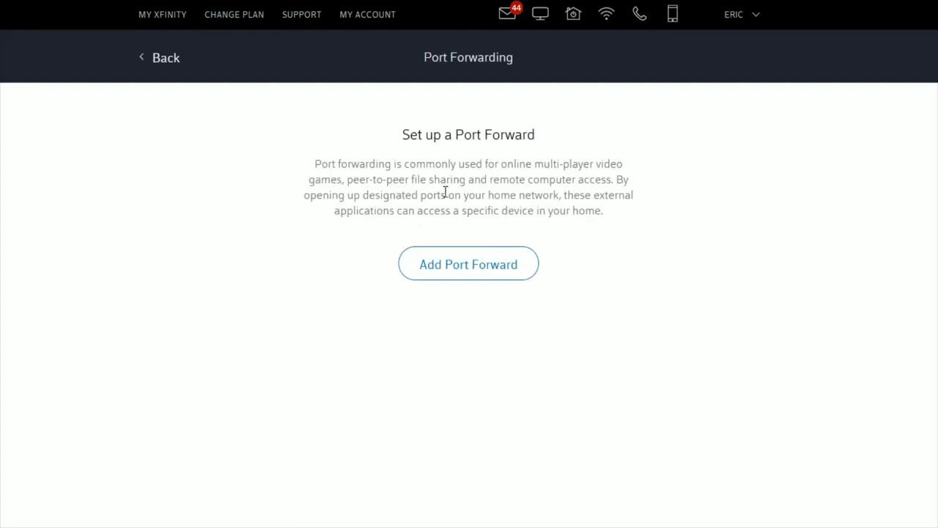
Step: Start a port forward and switch from its security notice to My Services to disable xFi Advanced Security
{"action": "left_click", "coordinate": [449, 266]}
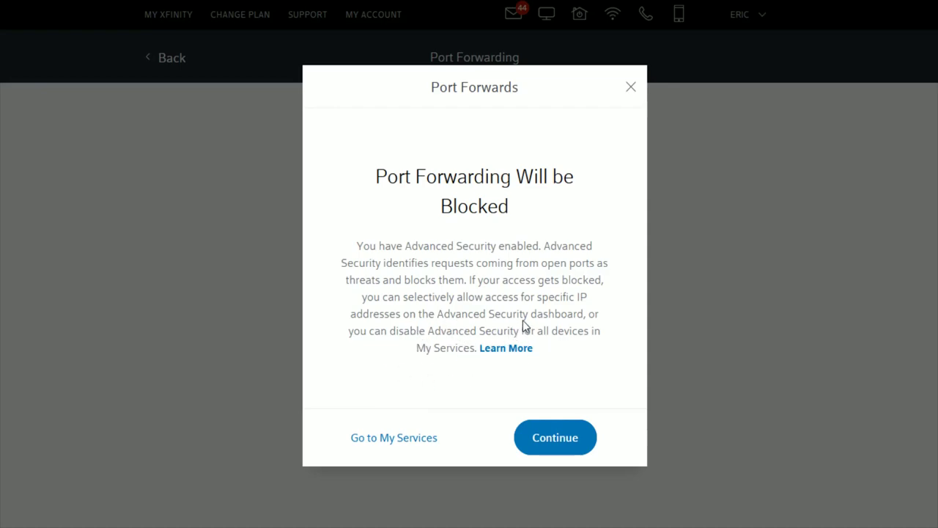
{"action": "left_click", "coordinate": [372, 448]}
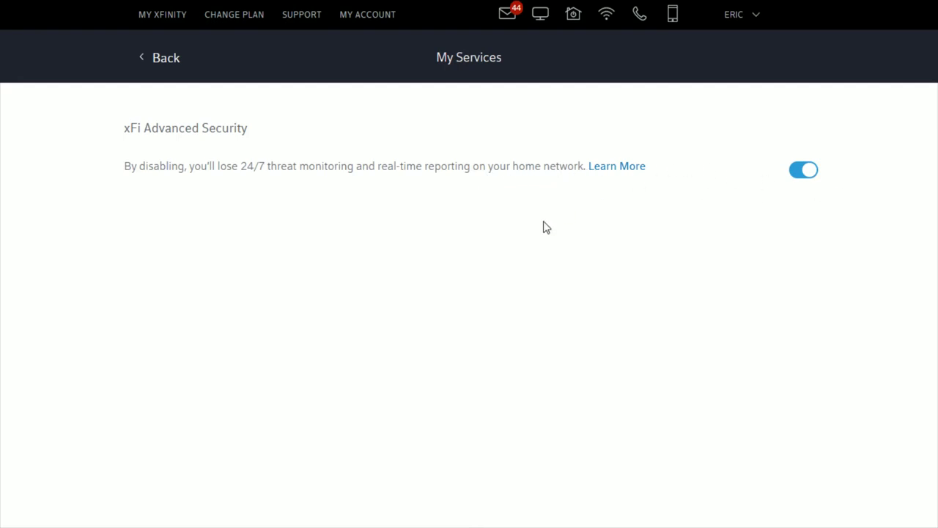
{"action": "left_click", "coordinate": [795, 172]}
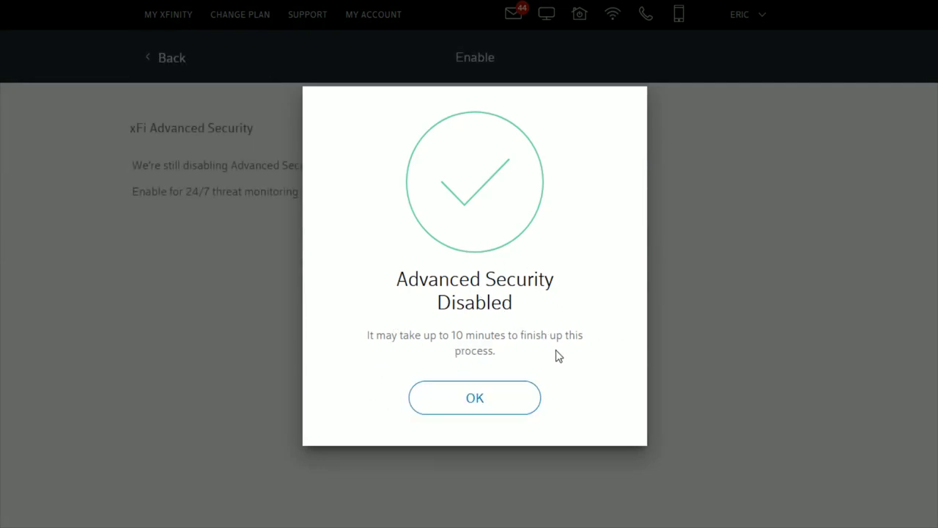
{"action": "left_click", "coordinate": [478, 398]}
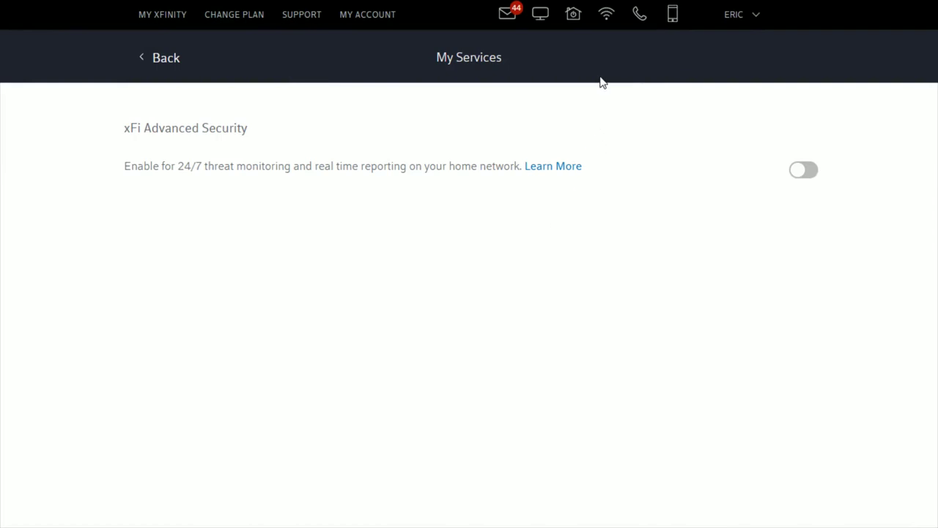
Step: Return to the xFi network overview and reopen the xfi22 network's port forwarding page
{"action": "left_click", "coordinate": [607, 18]}
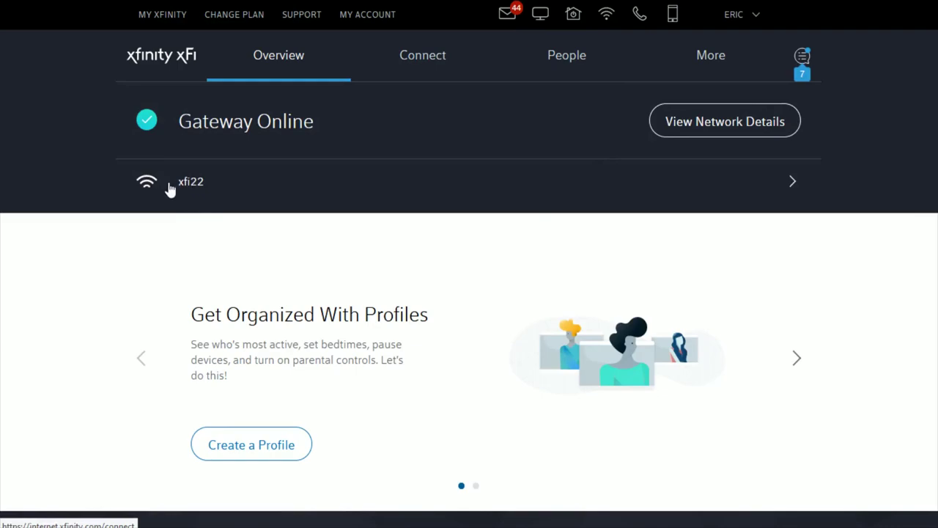
{"action": "left_click", "coordinate": [195, 187]}
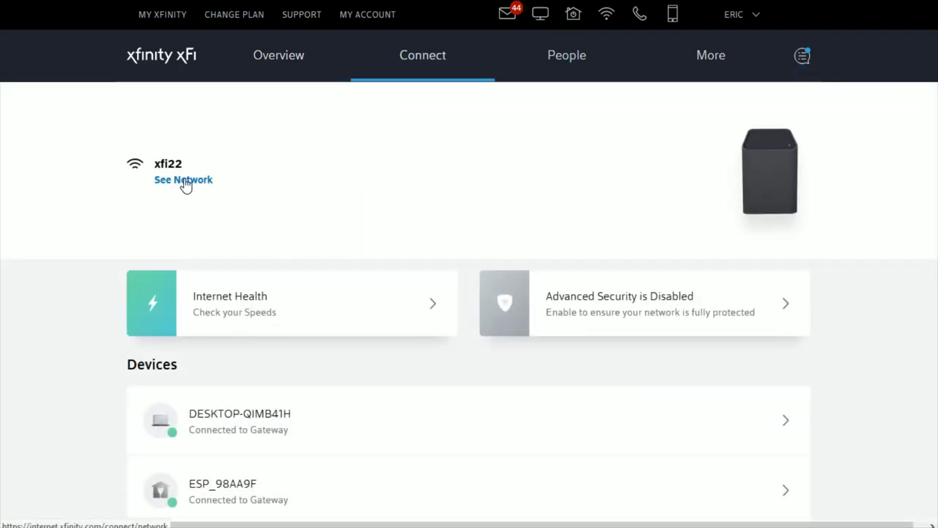
{"action": "left_click", "coordinate": [183, 183]}
{"action": "left_click", "coordinate": [197, 353]}
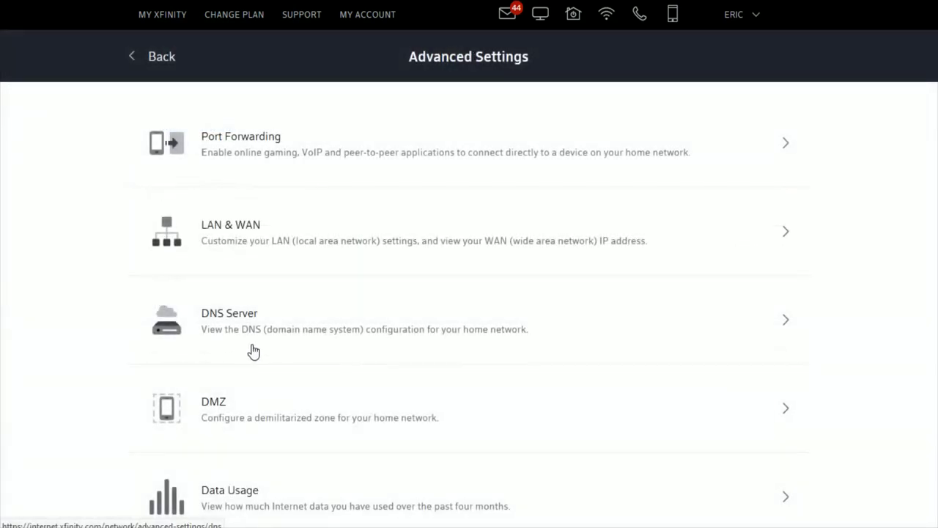
{"action": "left_click", "coordinate": [221, 139]}
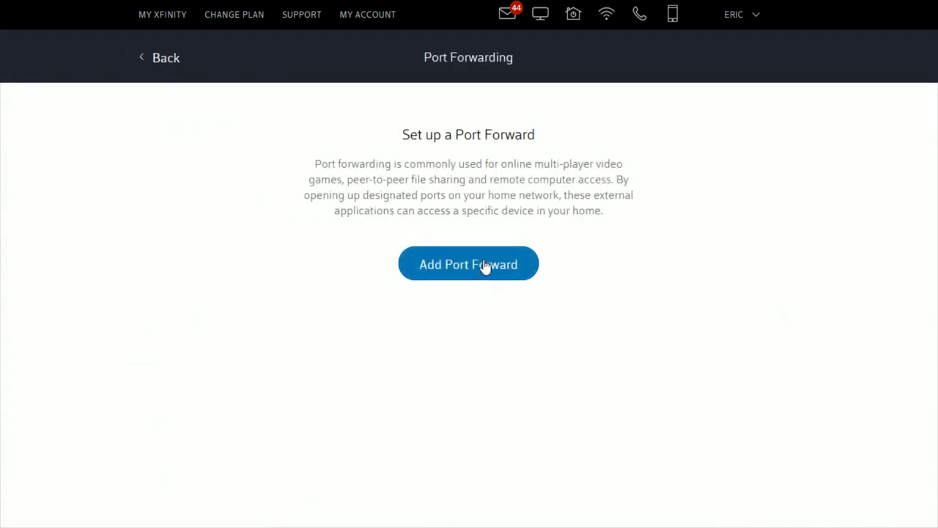
Step: Add a port forward for the device DESKTOP-QIMB41H using the recommended League of Legends configuration
{"action": "left_click", "coordinate": [486, 266]}
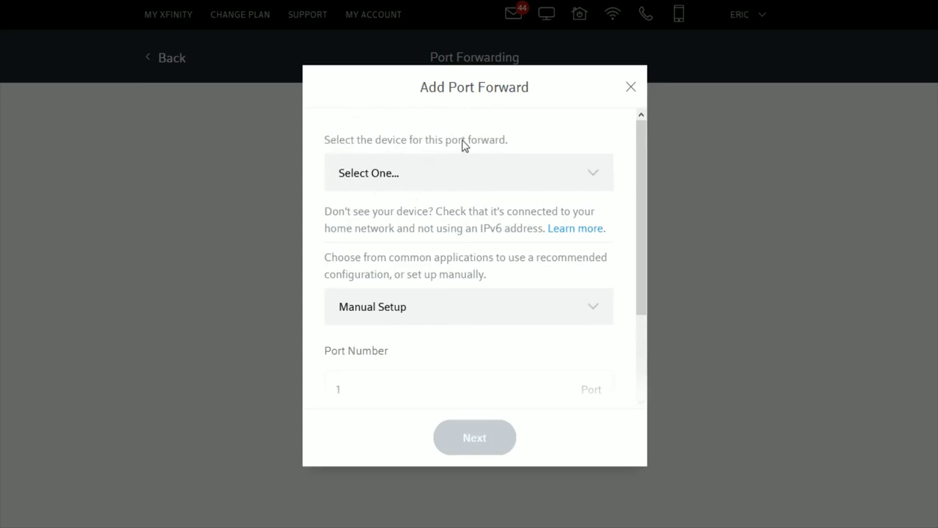
{"action": "left_click", "coordinate": [382, 181]}
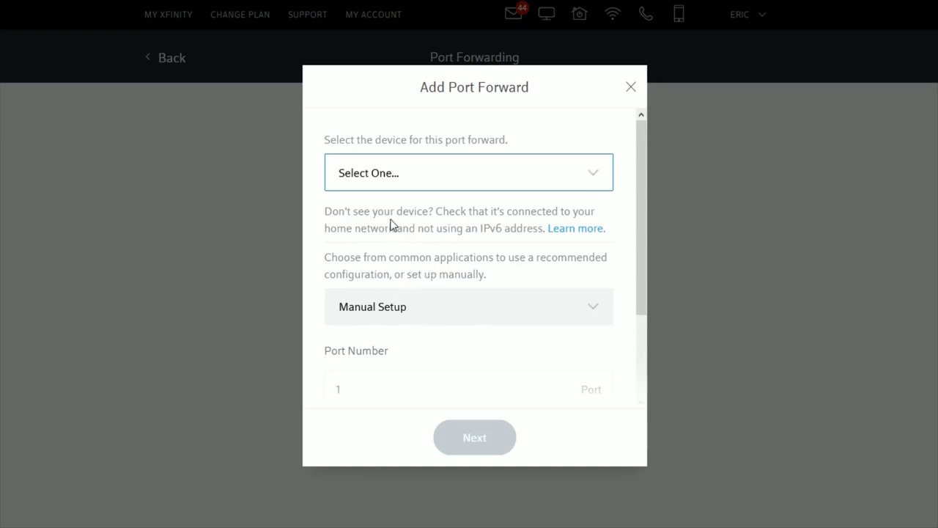
{"action": "key", "text": "Down"}
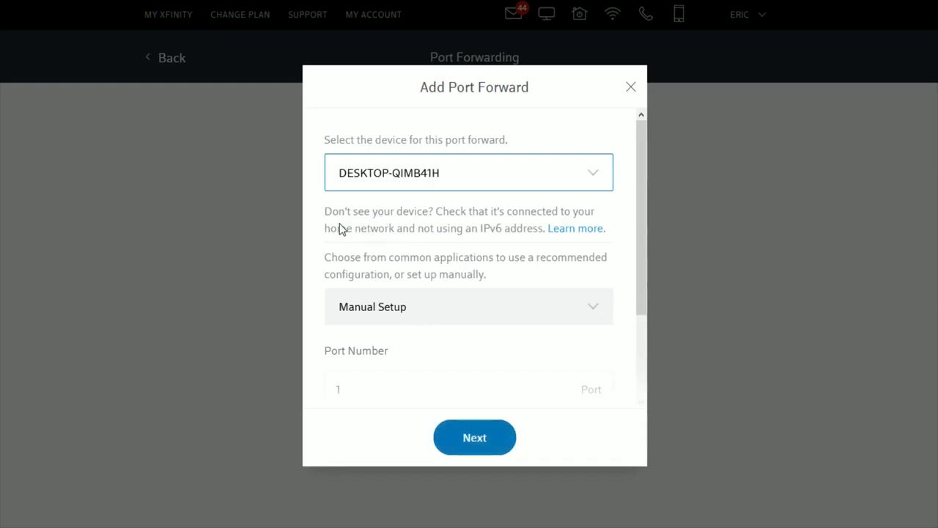
{"action": "left_click", "coordinate": [579, 311]}
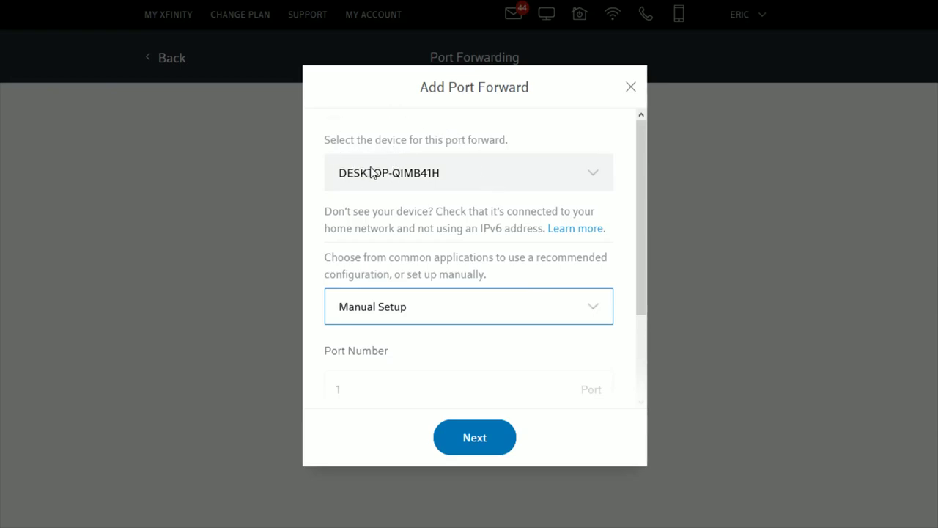
{"action": "key", "text": "l"}
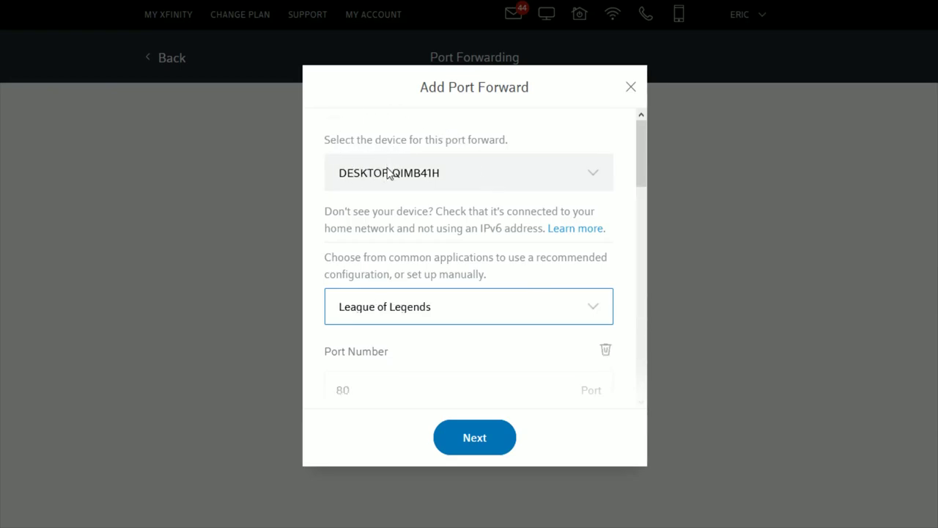
{"action": "scroll", "coordinate": [498, 304], "scroll_direction": "down", "scroll_amount": 5}
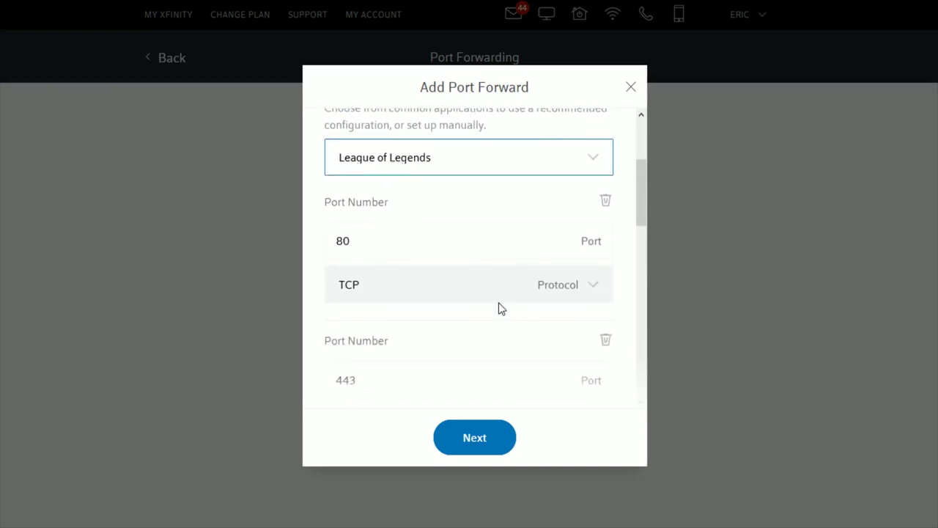
{"action": "scroll", "coordinate": [504, 304], "scroll_direction": "down", "scroll_amount": 8}
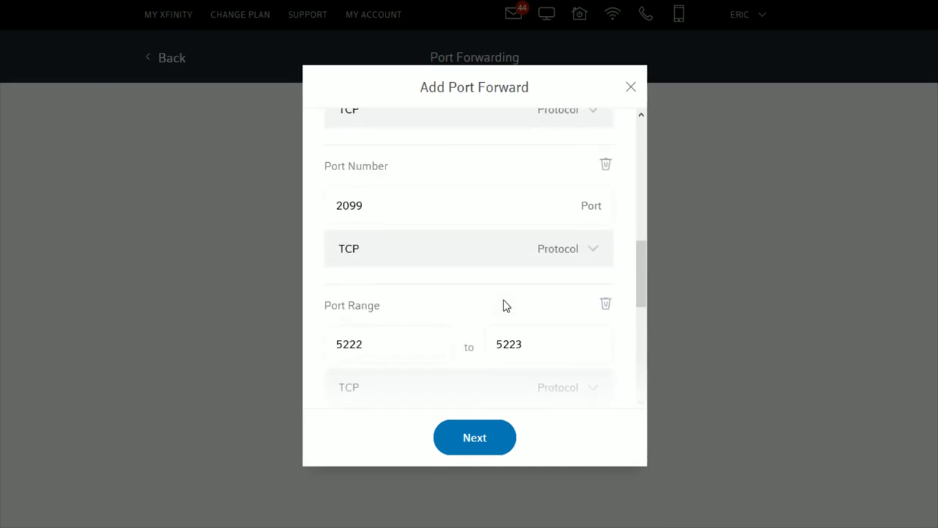
{"action": "scroll", "coordinate": [504, 301], "scroll_direction": "down", "scroll_amount": 2}
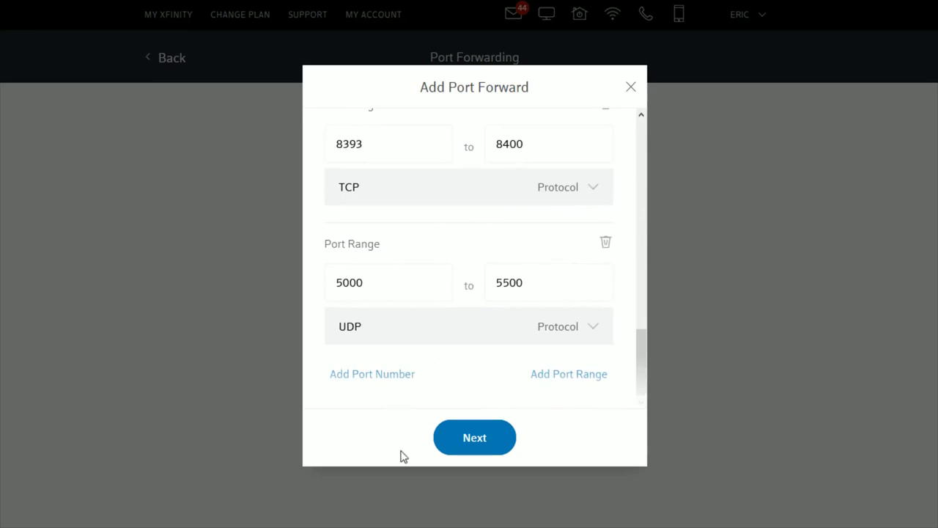
{"action": "left_click", "coordinate": [484, 439]}
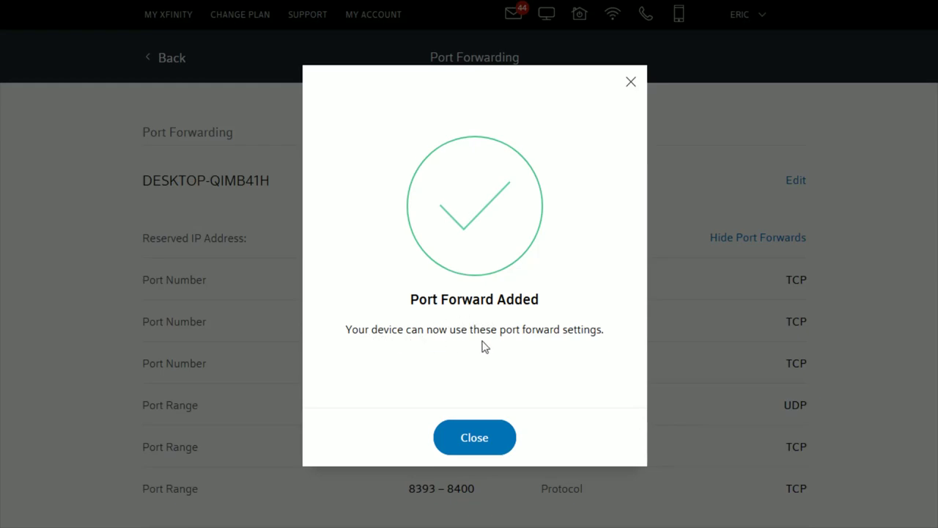
{"action": "left_click", "coordinate": [483, 441]}
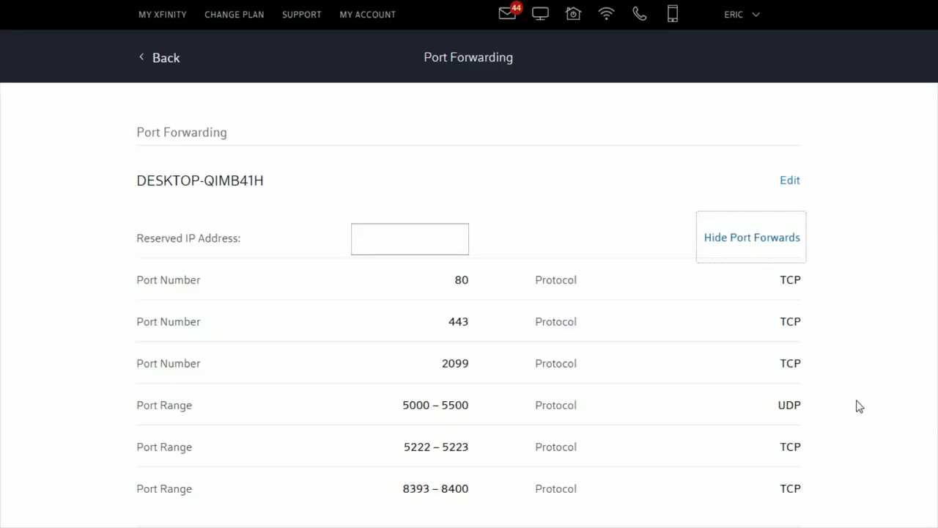
Step: Review the device name, ports and protocols of the added port forwards, and collapse their list
{"action": "left_click_drag", "start_coordinate": [138, 130], "coordinate": [235, 130]}
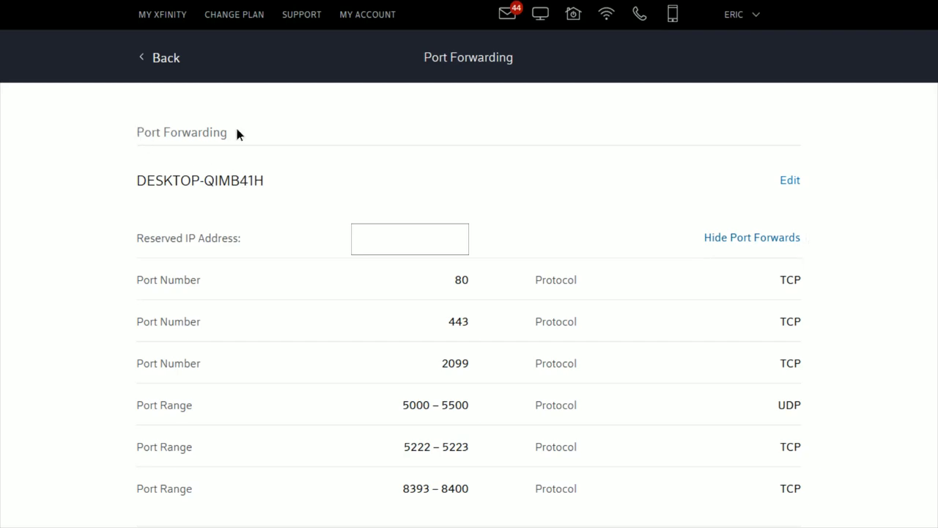
{"action": "left_click", "coordinate": [312, 194]}
{"action": "left_click_drag", "start_coordinate": [139, 186], "coordinate": [275, 194]}
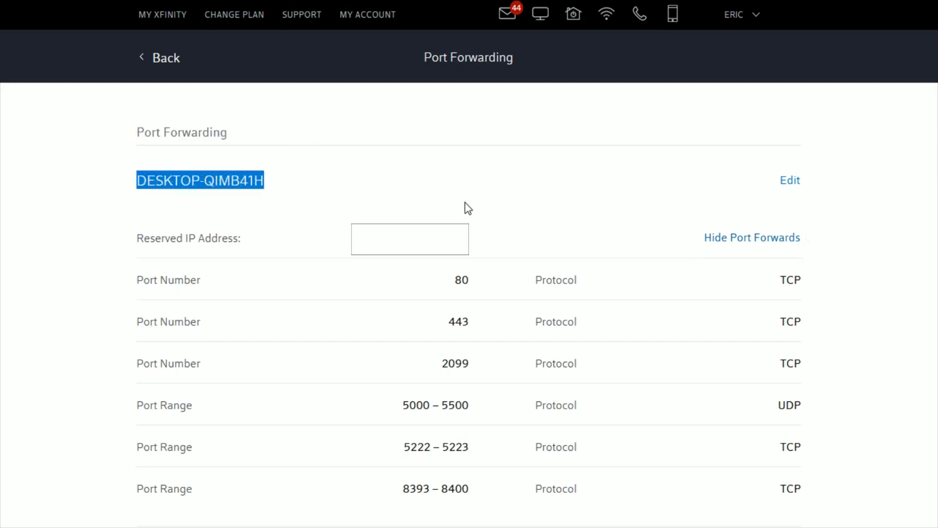
{"action": "left_click", "coordinate": [271, 176]}
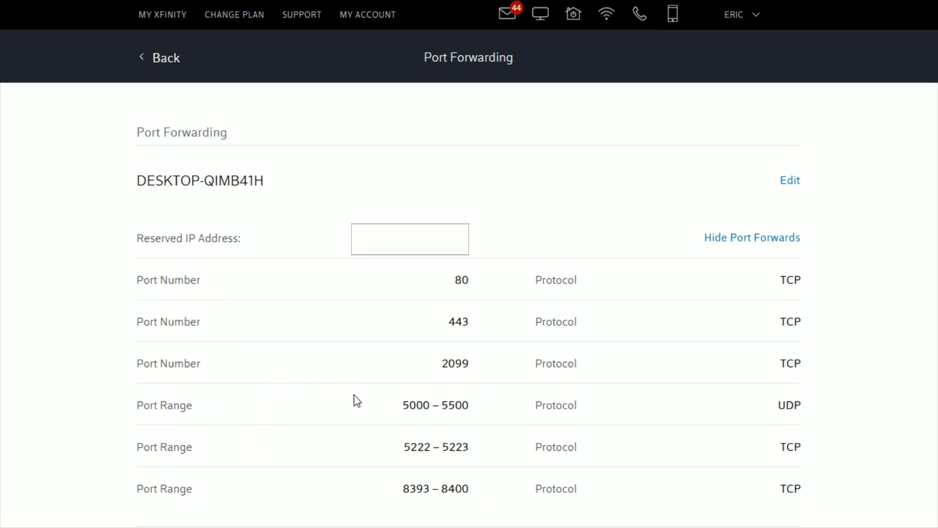
{"action": "left_click", "coordinate": [738, 239]}
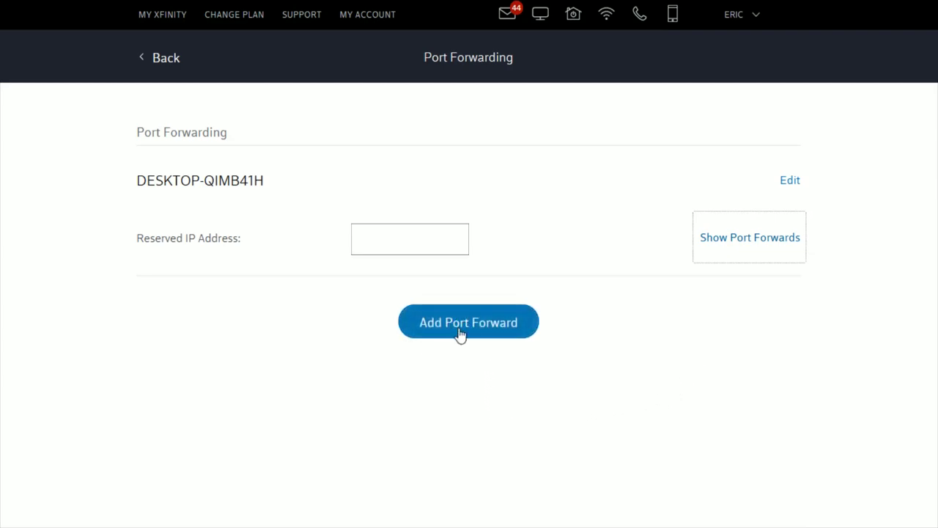
Step: Start adding another port forward
{"action": "left_click", "coordinate": [520, 330]}
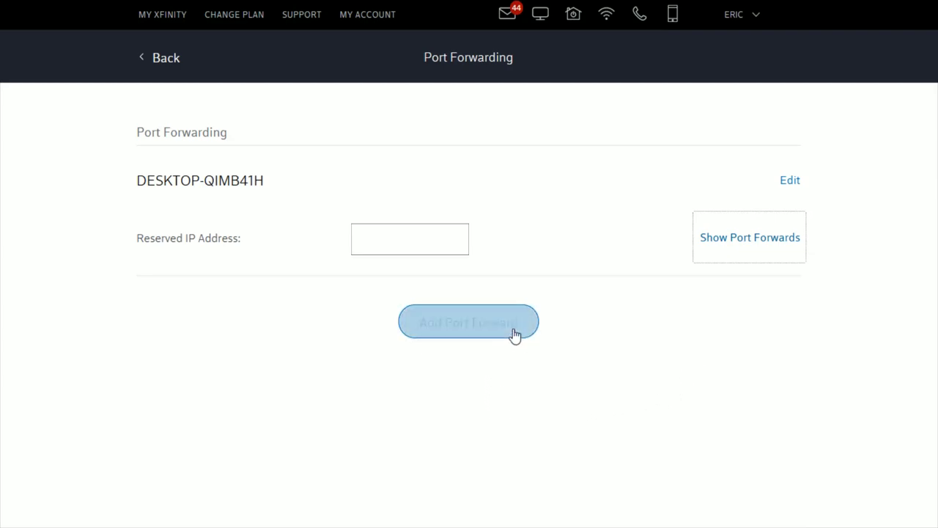